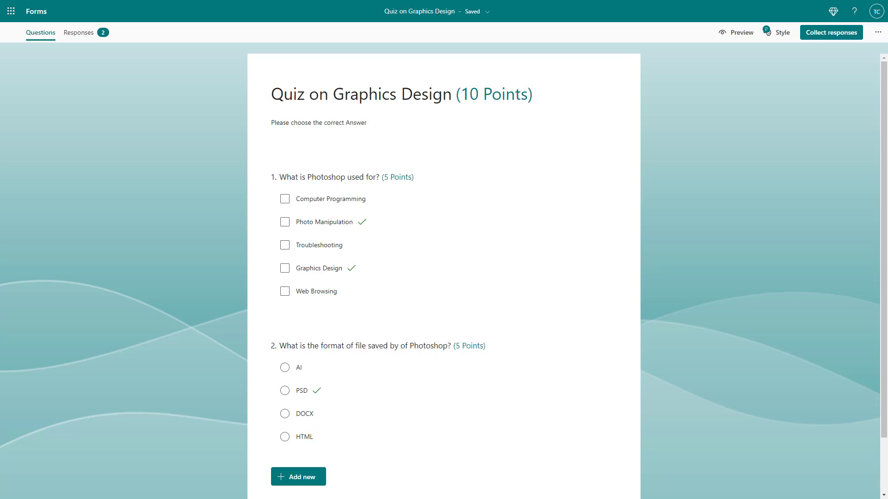
# Start printing the form with Save as PDF as the destination.
pyautogui.click(877, 36)
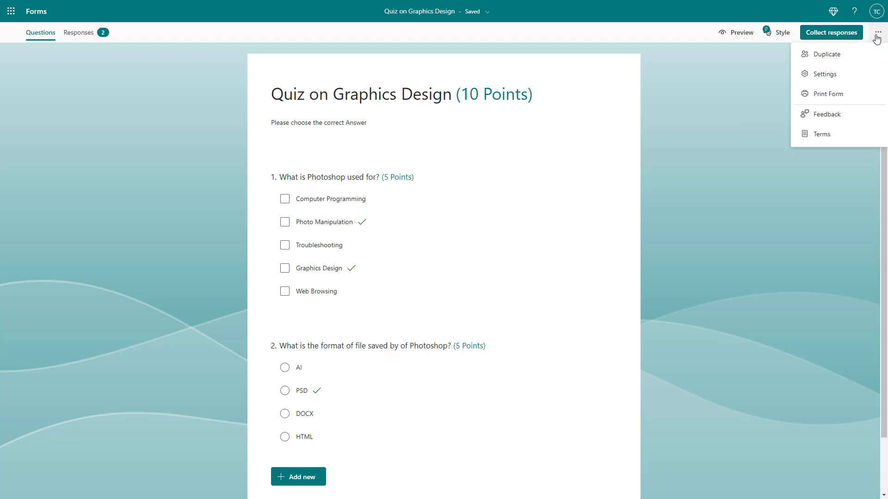
pyautogui.click(826, 98)
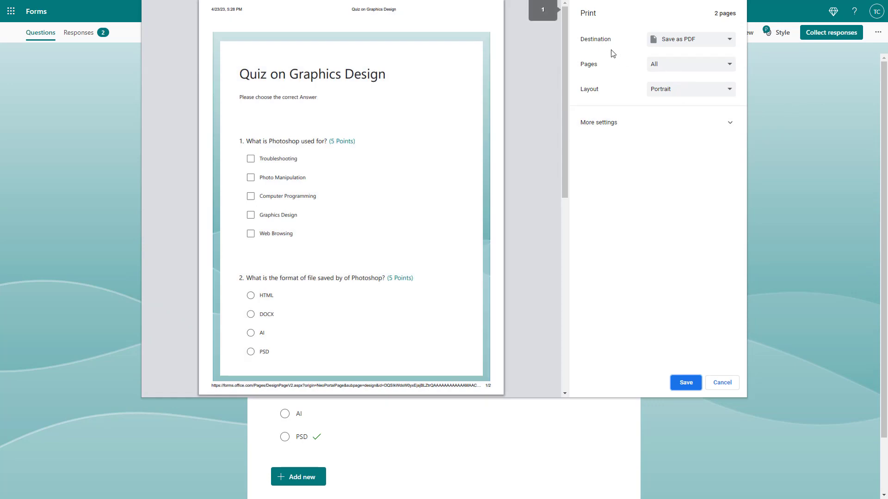
pyautogui.click(664, 42)
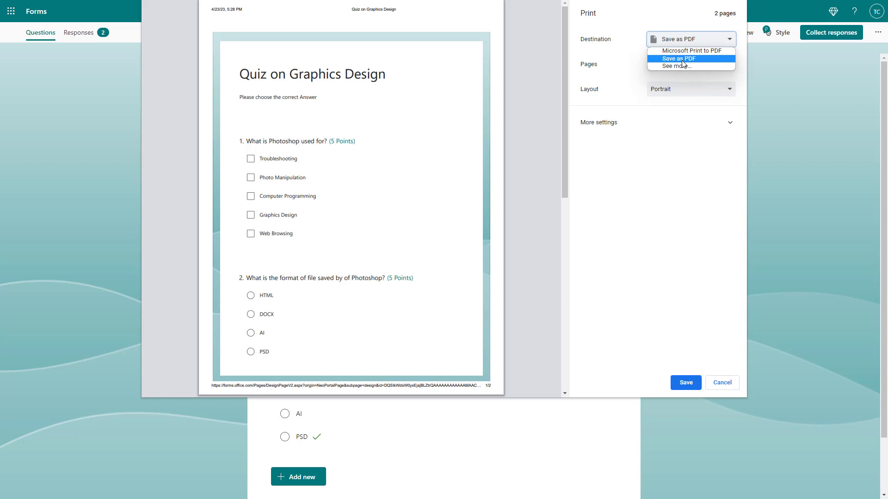
pyautogui.click(679, 59)
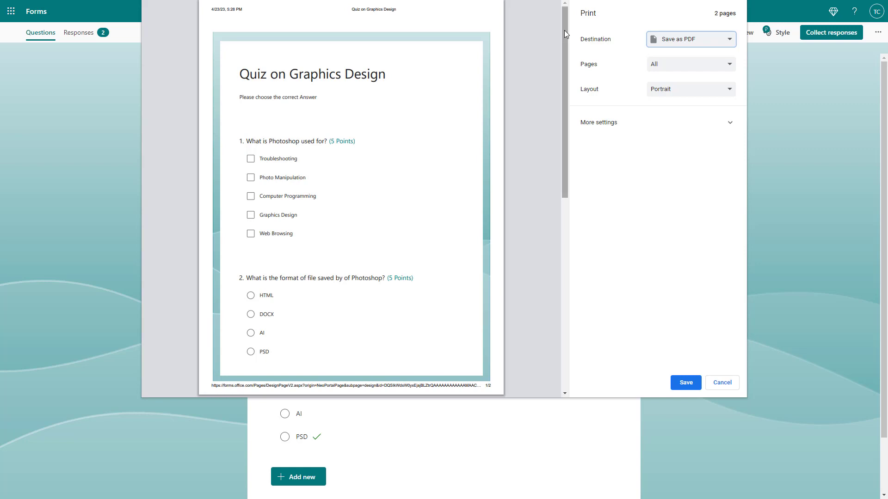
# Set Pages to Odd pages only, then close the print preview.
pyautogui.moveTo(564, 30); pyautogui.dragTo(387, 74)
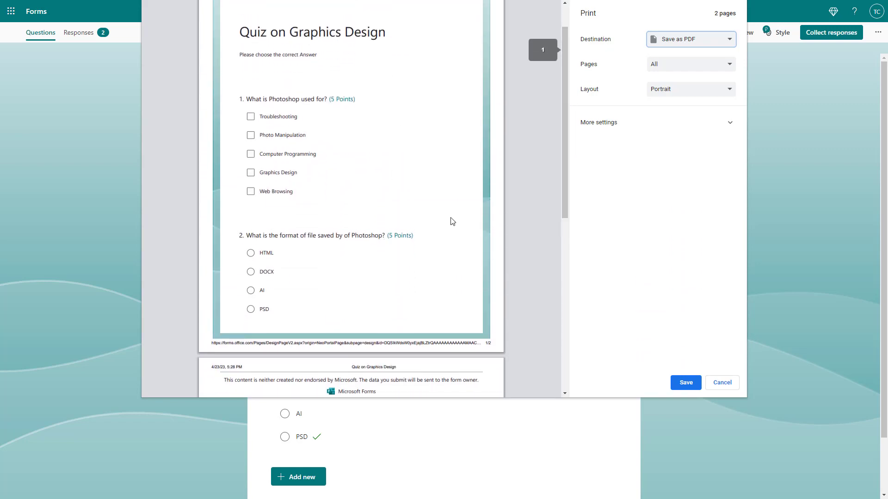
pyautogui.scroll(2, 542, 184)
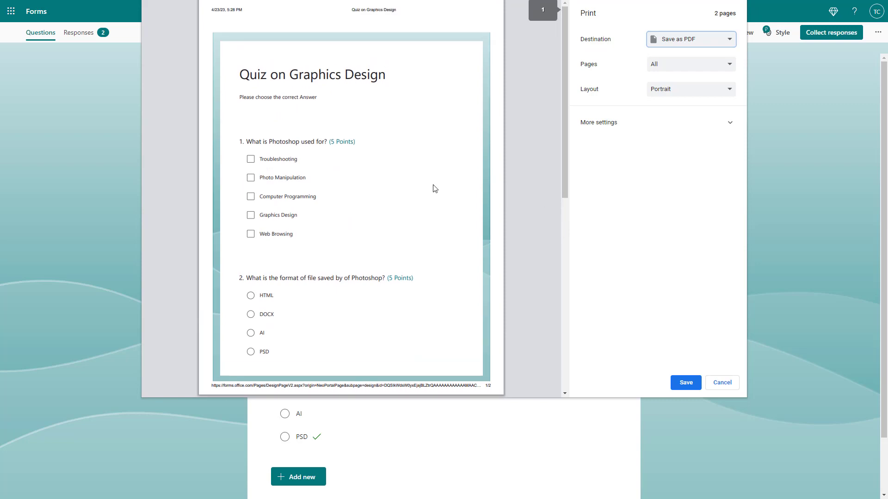
pyautogui.click(683, 65)
pyautogui.click(679, 82)
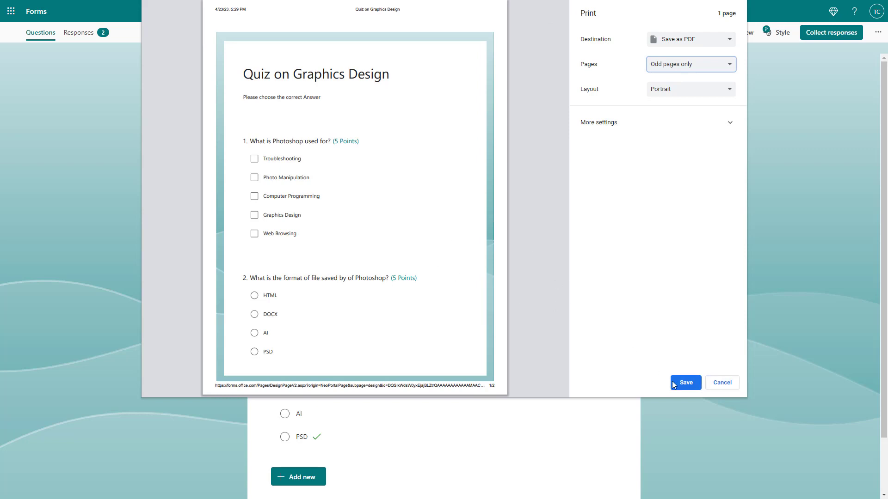
pyautogui.click(722, 383)
# Add choice question 3 'Do you like this subject?' with answers Yes, No and Maybe.
pyautogui.scroll(-2, 289, 418)
pyautogui.click(287, 420)
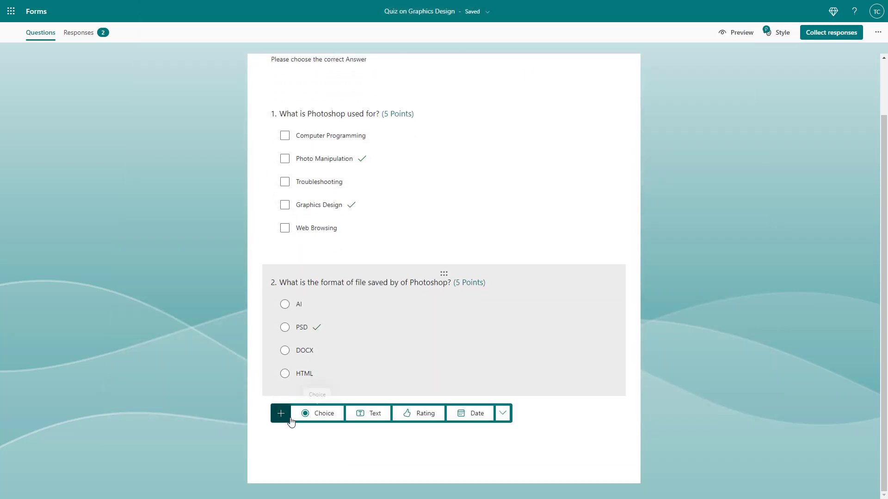
pyautogui.click(323, 414)
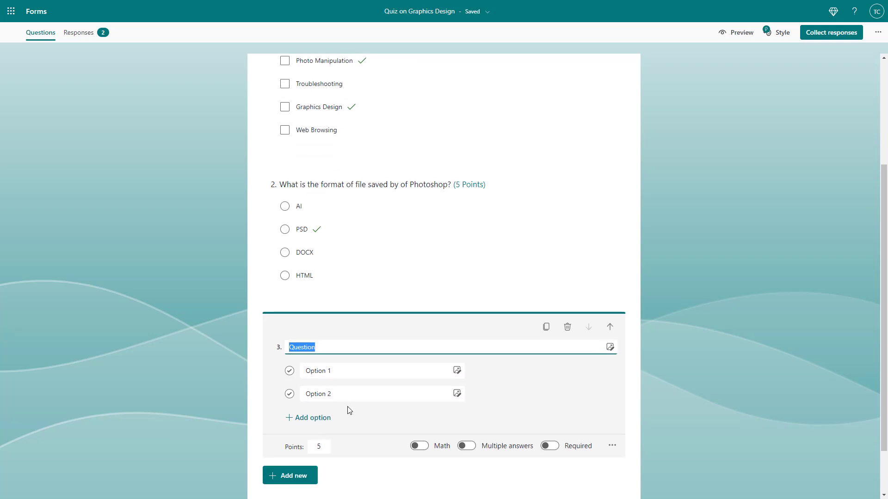
pyautogui.write('Do you like this subject?')
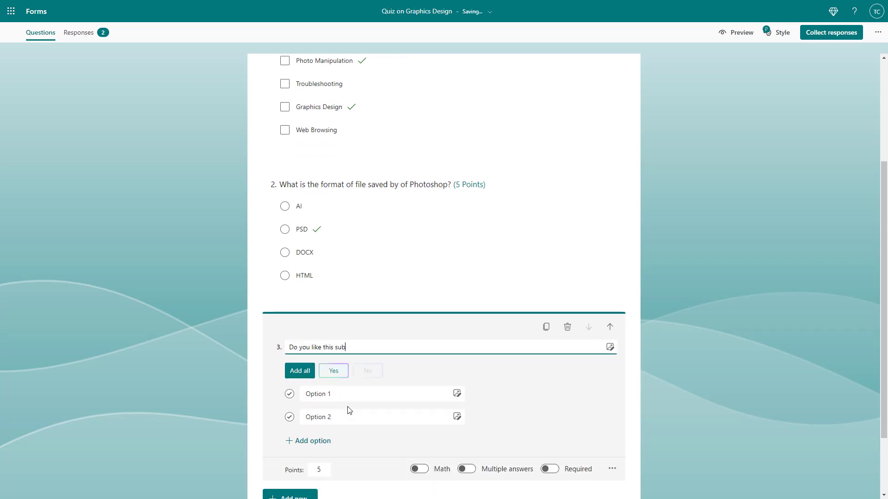
pyautogui.click(312, 388)
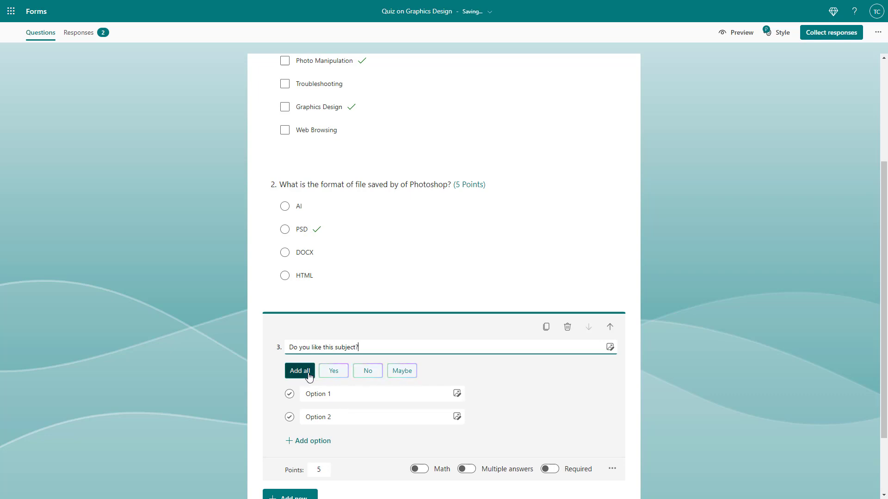
pyautogui.click(299, 371)
pyautogui.click(656, 306)
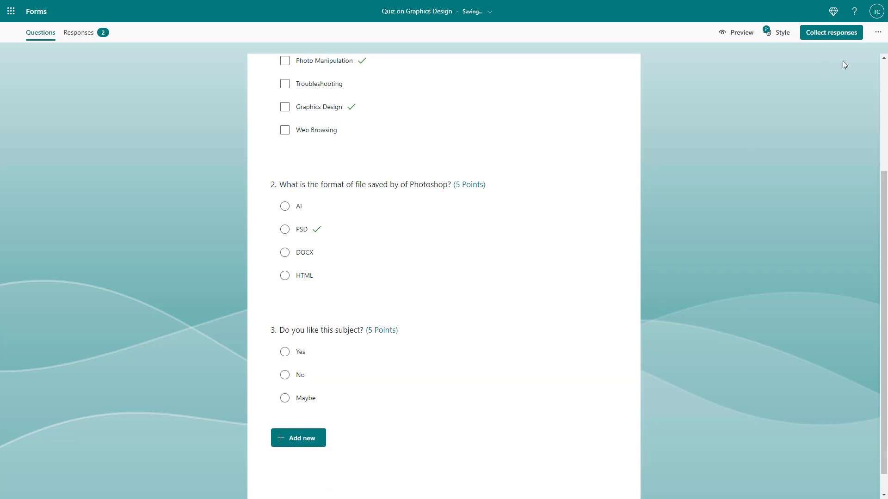
# Reopen Print Form and try Odd pages only, then Even pages only.
pyautogui.click(878, 32)
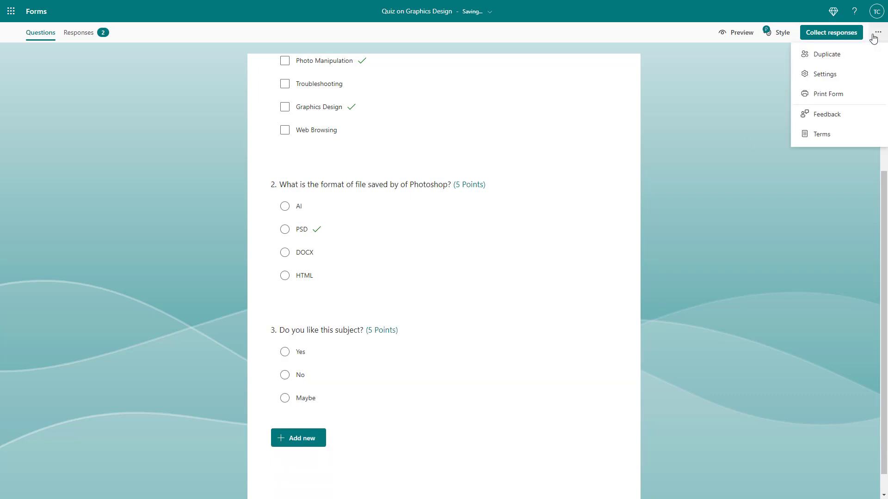
pyautogui.click(828, 99)
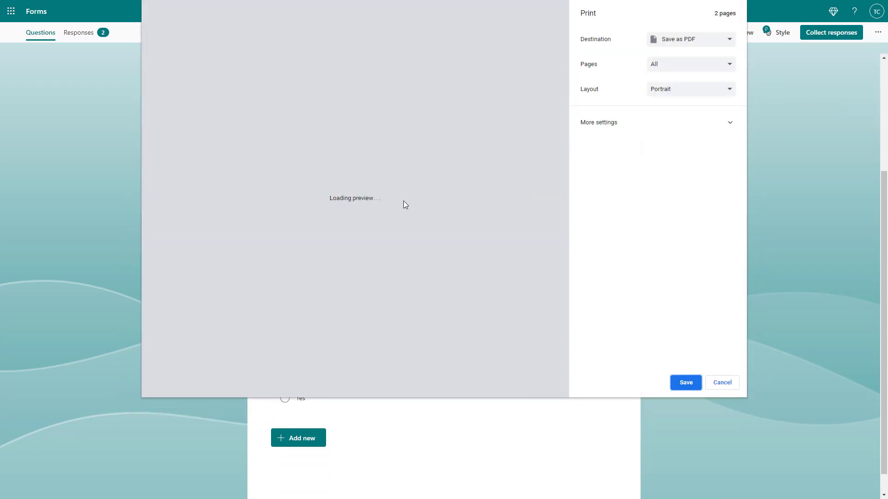
pyautogui.scroll(-10, 411, 203)
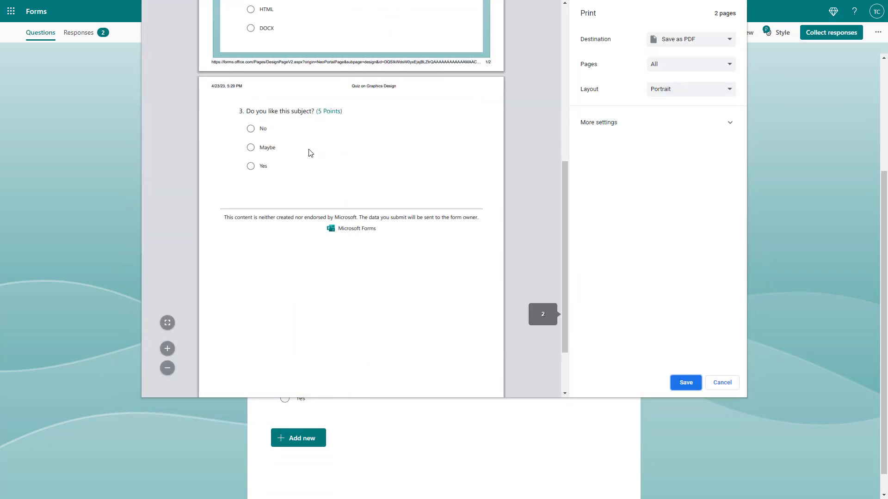
pyautogui.scroll(7, 309, 155)
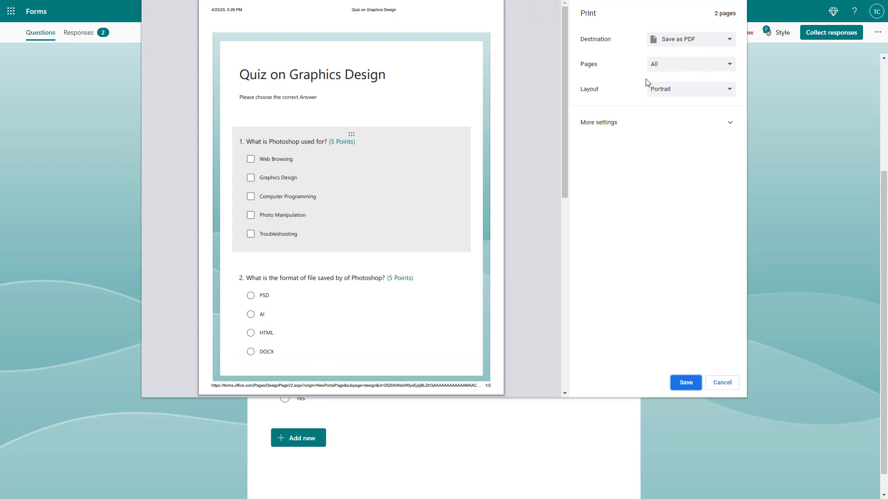
pyautogui.click(680, 66)
pyautogui.click(676, 82)
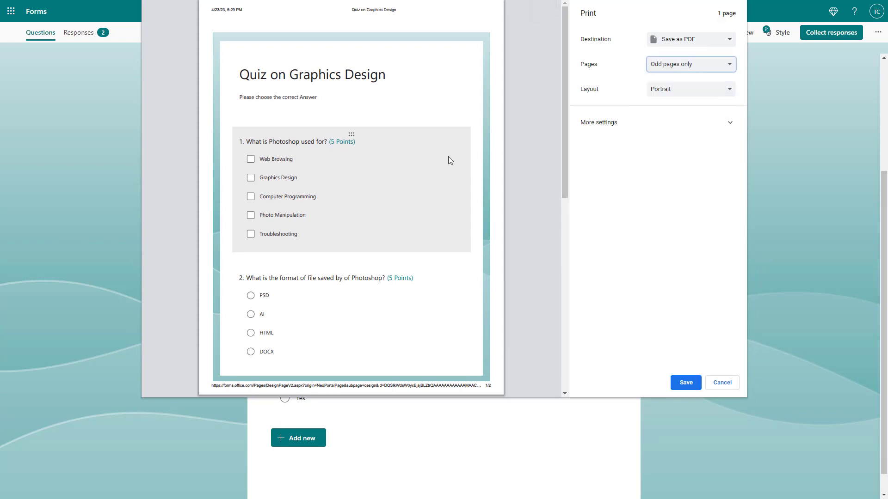
pyautogui.click(687, 66)
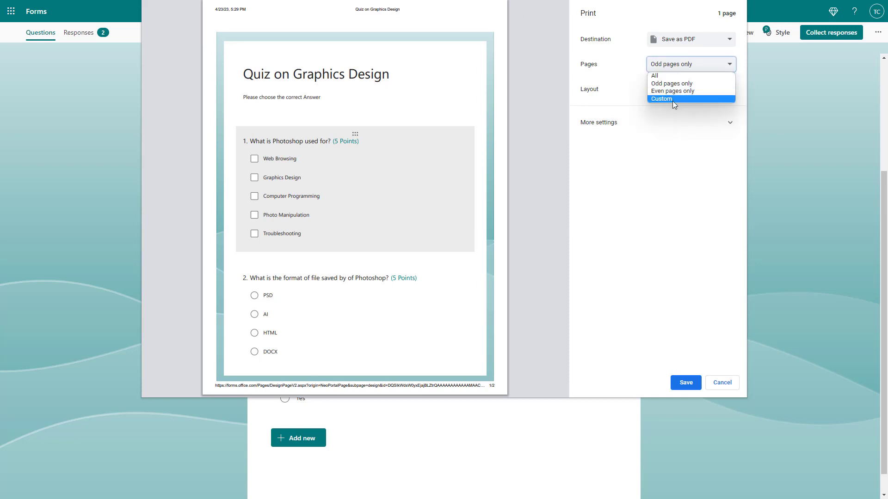
pyautogui.click(673, 91)
# Switch Pages to Custom with a page range covering pages 1-2.
pyautogui.click(665, 67)
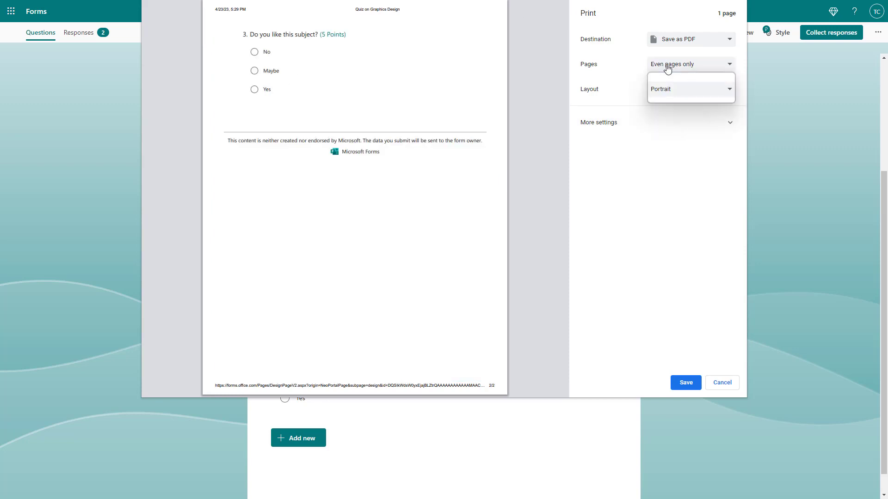
pyautogui.click(657, 98)
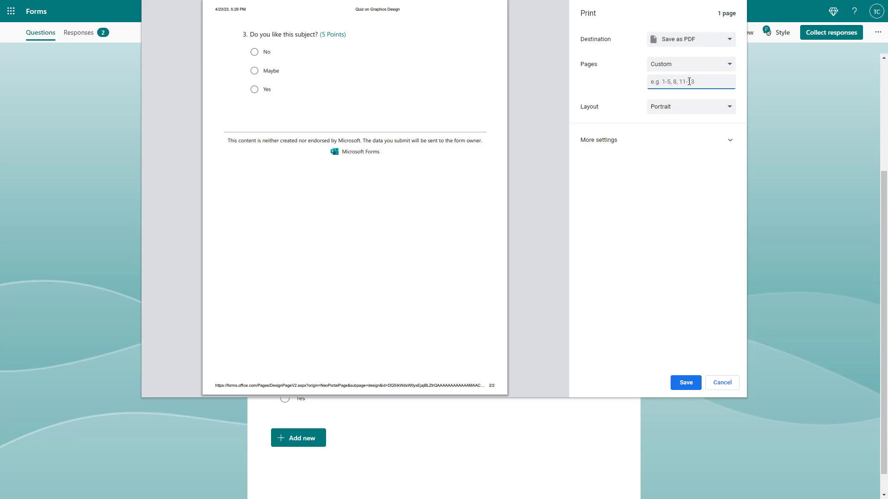
pyautogui.write('1')
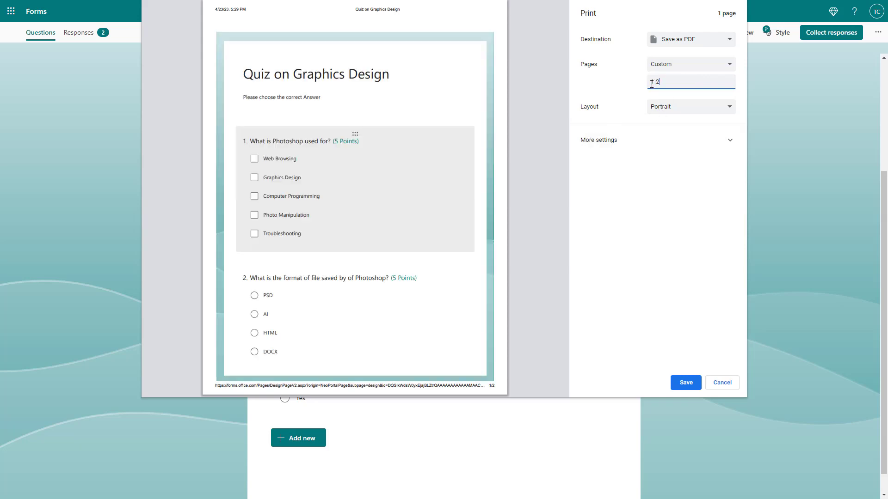
pyautogui.write('-2')
pyautogui.scroll(-8, 259, 199)
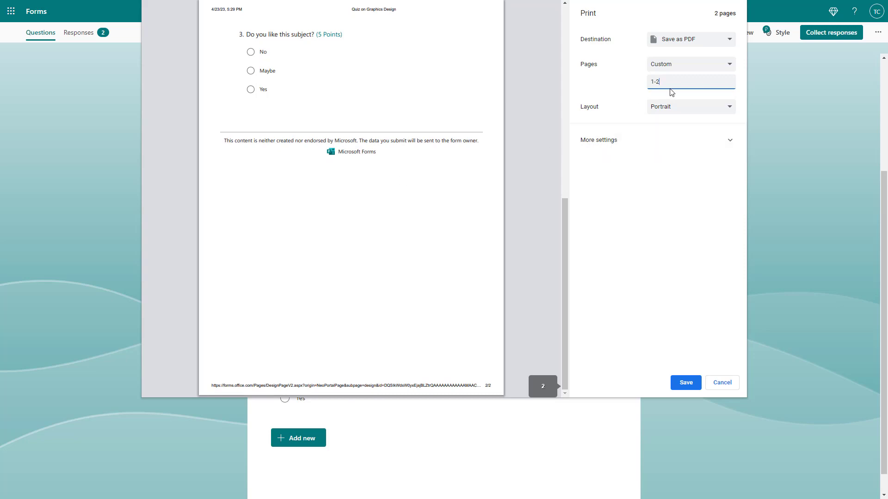
pyautogui.press('BackSpace')
pyautogui.write('5')
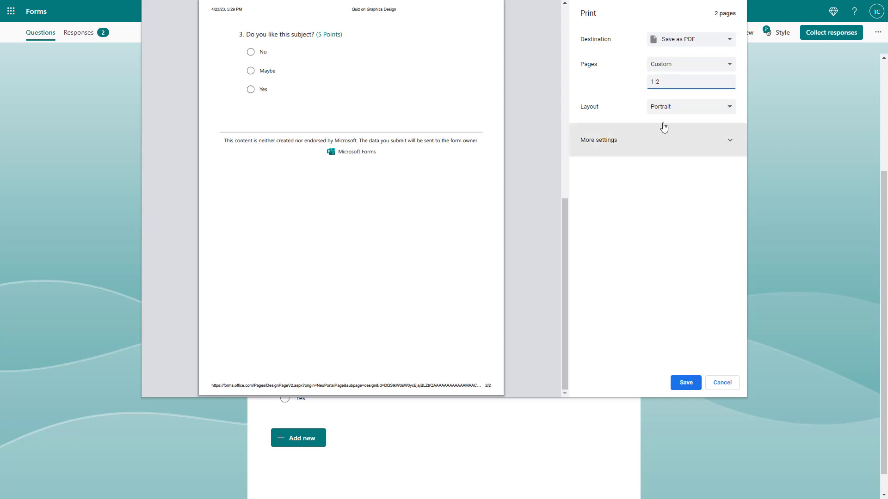
# Set the printout layout to Landscape and the paper size to A4.
pyautogui.scroll(10, 280, 189)
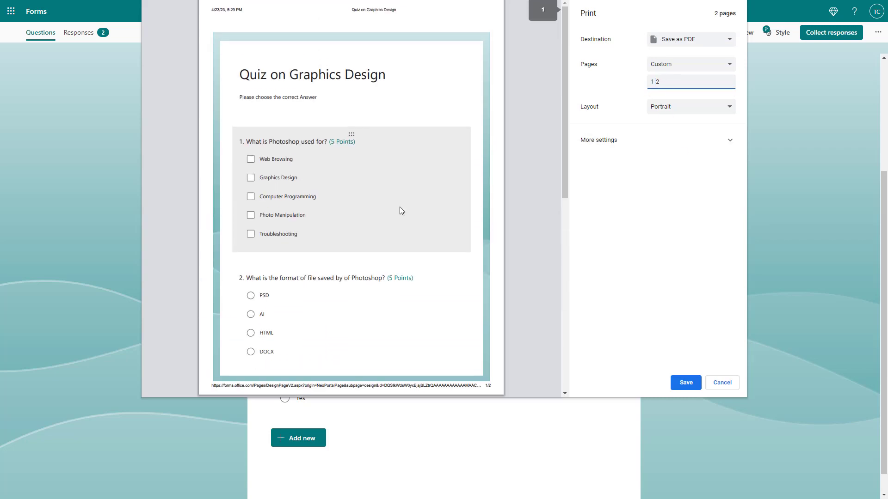
pyautogui.click(667, 109)
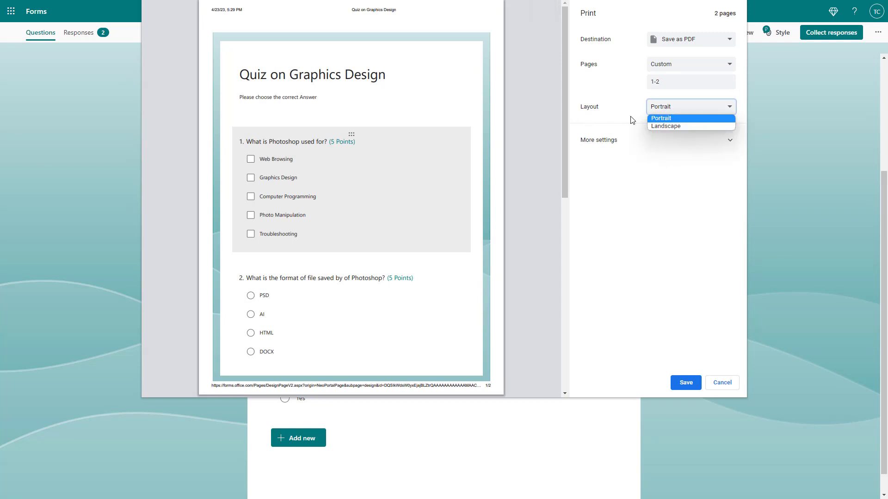
pyautogui.click(676, 124)
pyautogui.scroll(-5, 420, 133)
pyautogui.scroll(5, 419, 134)
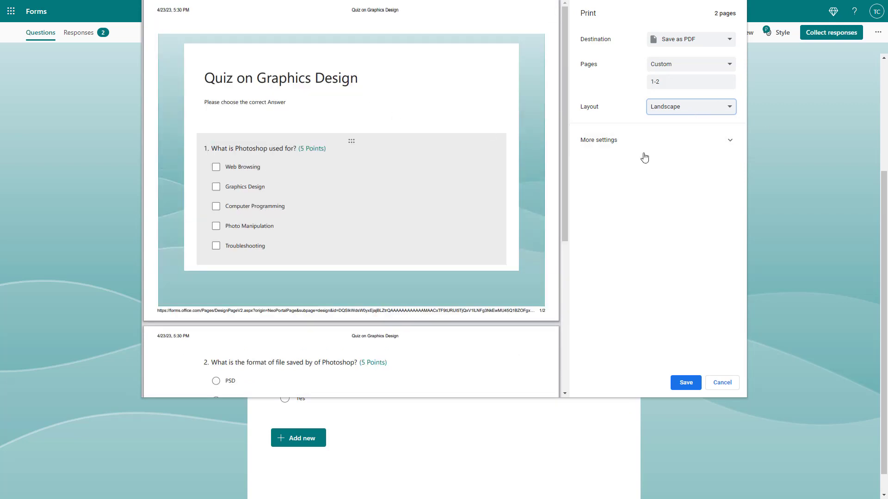
pyautogui.click(627, 144)
pyautogui.click(712, 180)
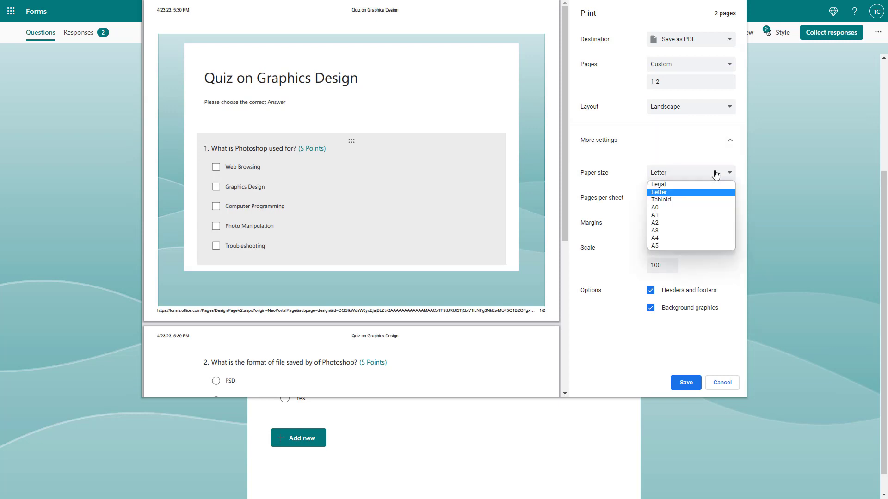
pyautogui.click(661, 238)
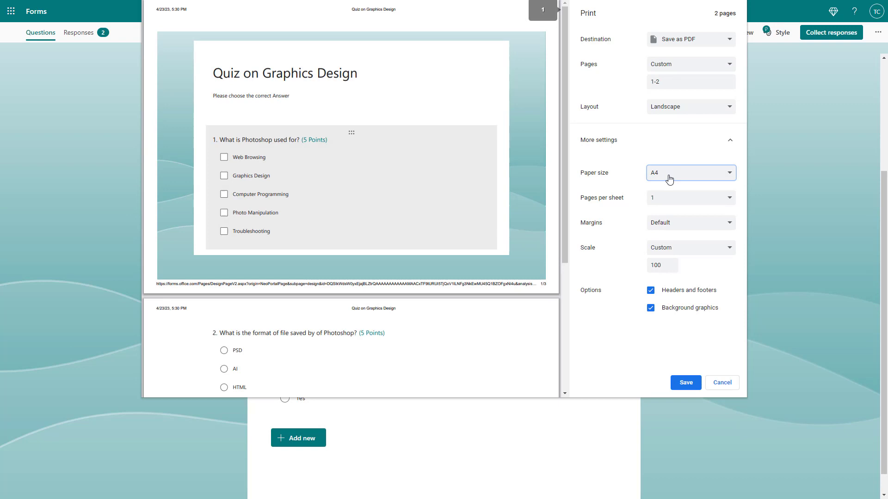
# Try 2 and 6 pages per sheet, then settle on 1 page per sheet.
pyautogui.click(702, 199)
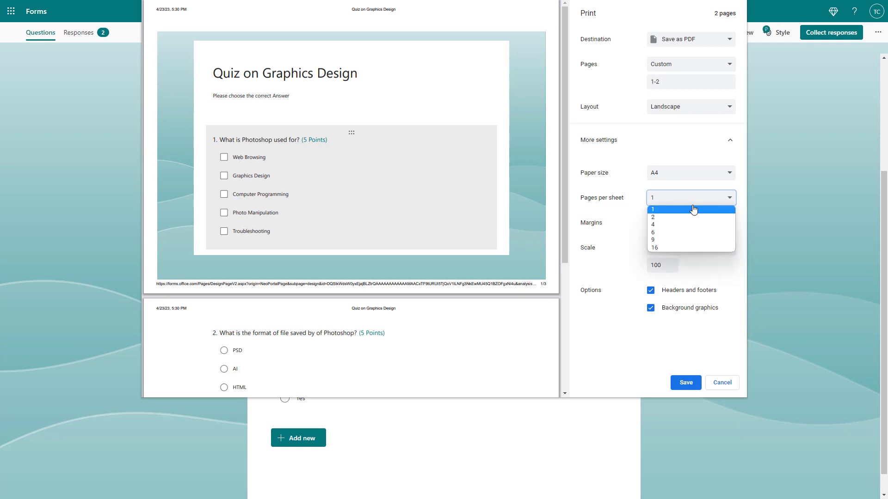
pyautogui.click(691, 210)
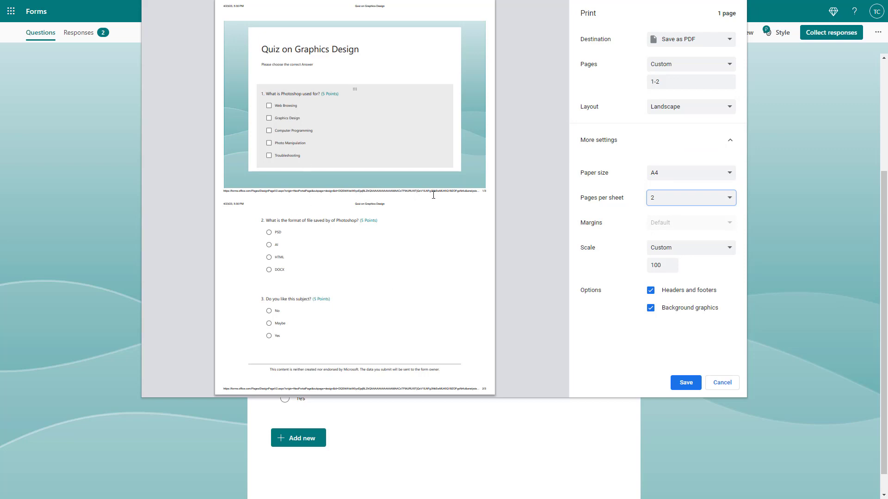
pyautogui.click(653, 203)
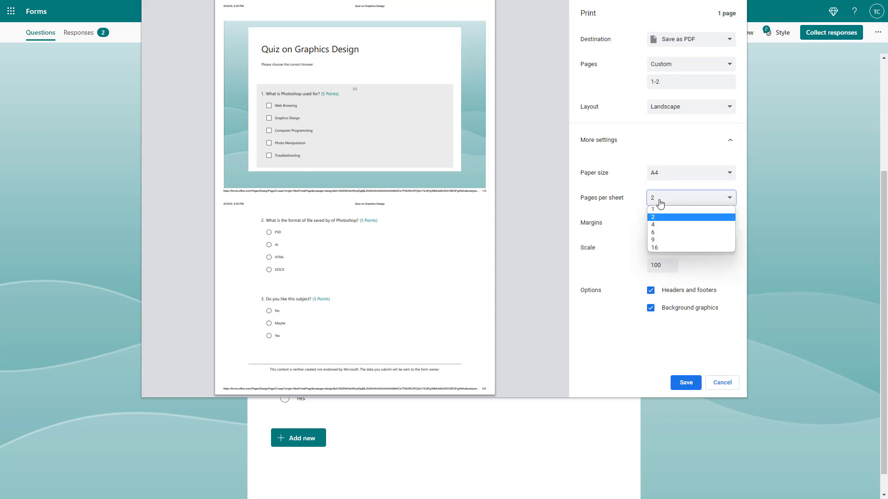
pyautogui.click(663, 213)
pyautogui.click(664, 198)
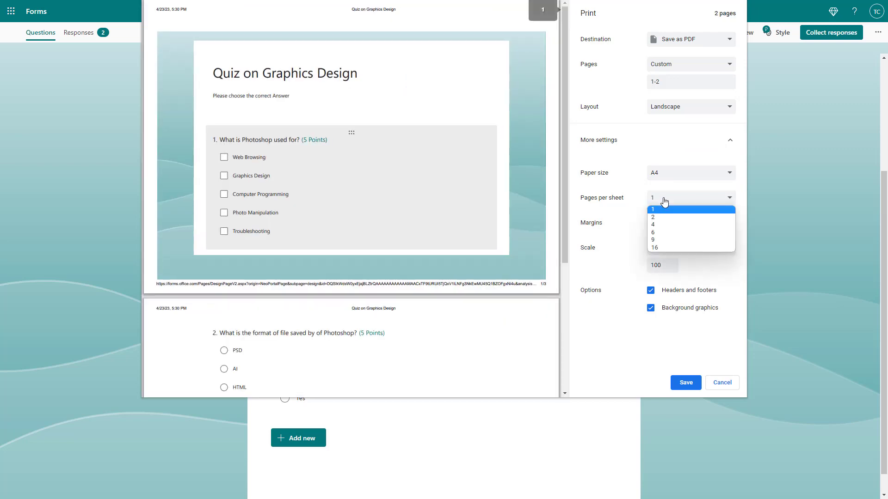
pyautogui.click(662, 231)
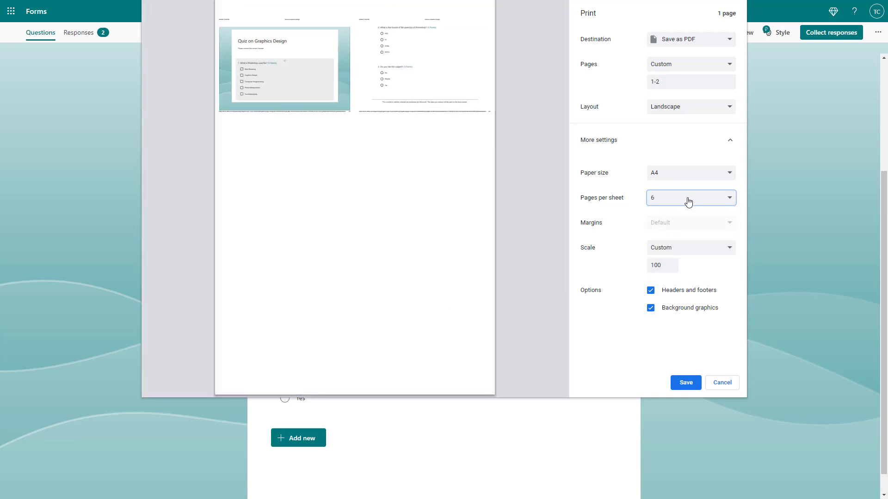
pyautogui.click(687, 200)
pyautogui.click(676, 209)
# Try margins None, then set margins to Minimum.
pyautogui.click(703, 227)
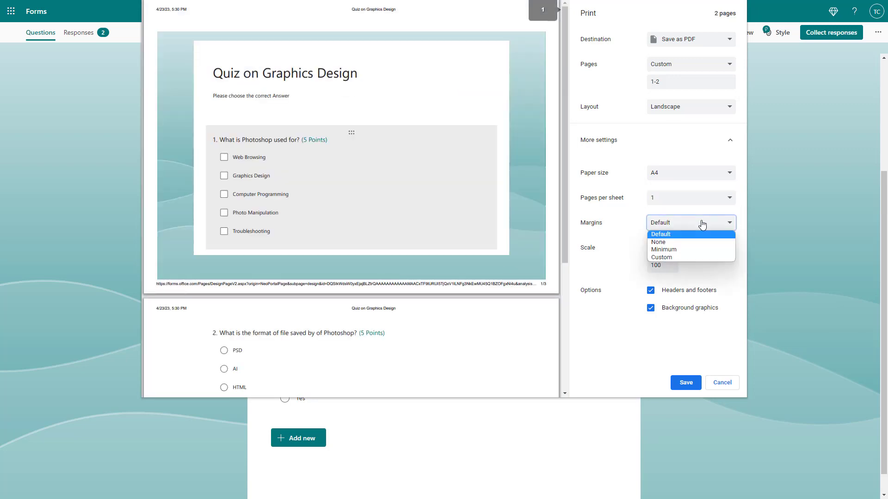
pyautogui.click(686, 243)
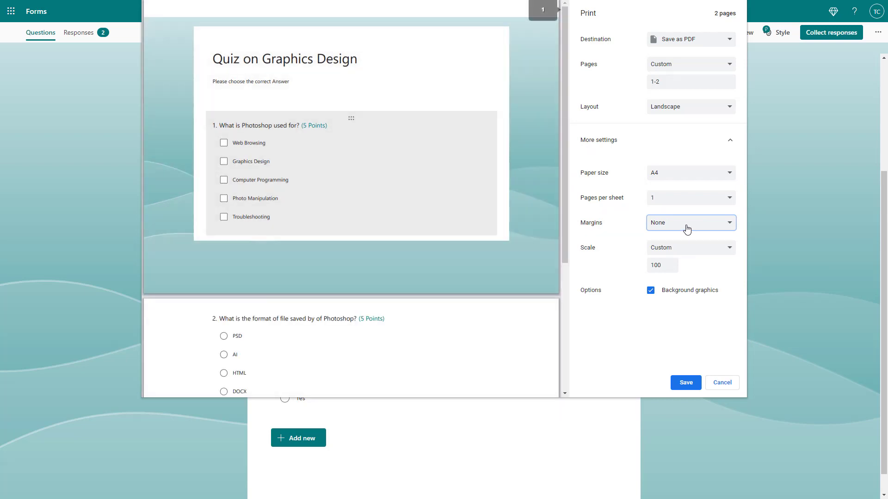
pyautogui.click(687, 227)
pyautogui.click(674, 250)
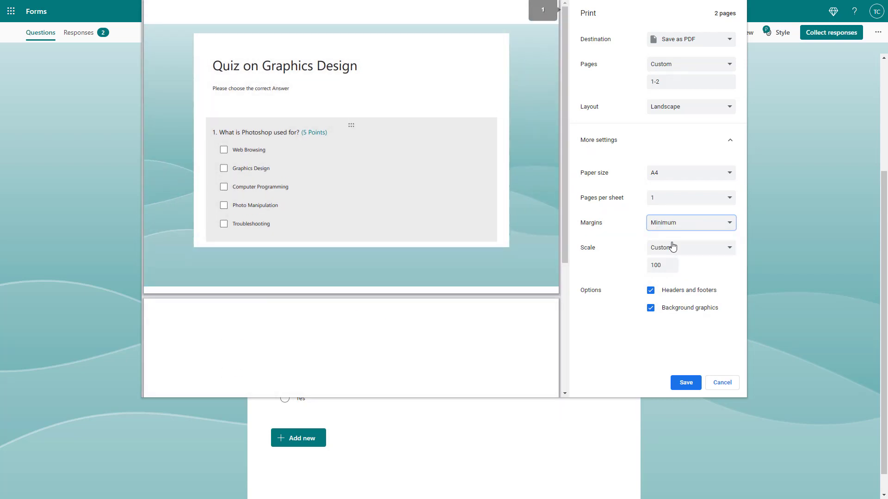
# Switch to Custom margins and enter 1 inch for each margin in the preview.
pyautogui.click(669, 233)
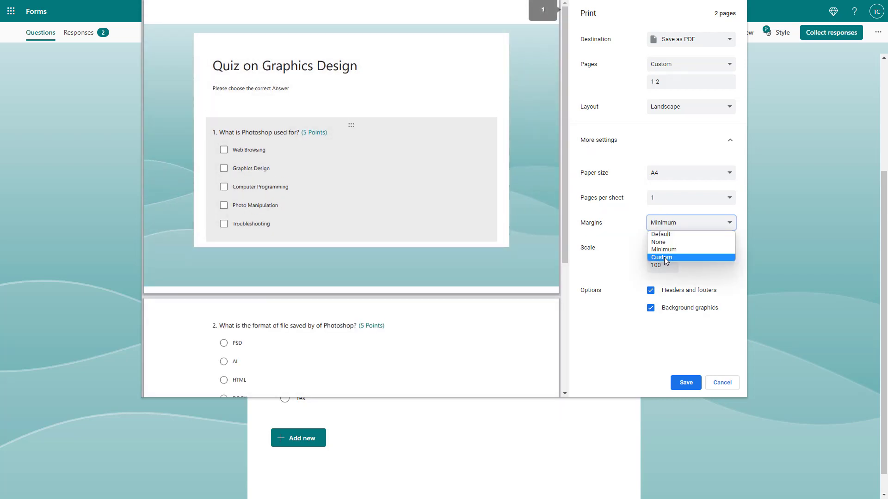
pyautogui.click(665, 257)
pyautogui.doubleClick(555, 153)
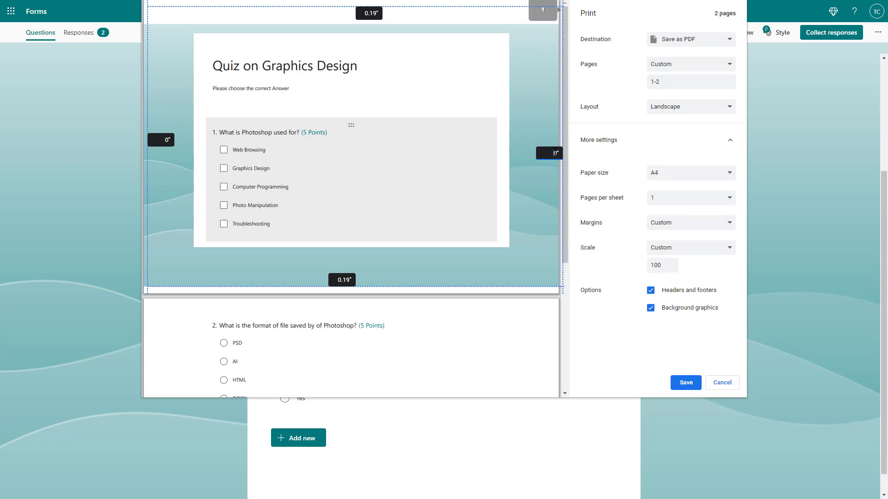
pyautogui.write('1')
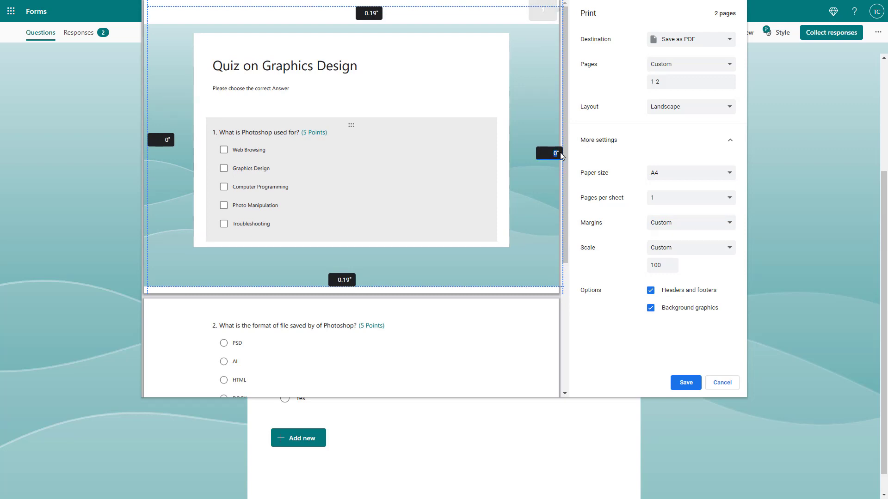
pyautogui.write('0')
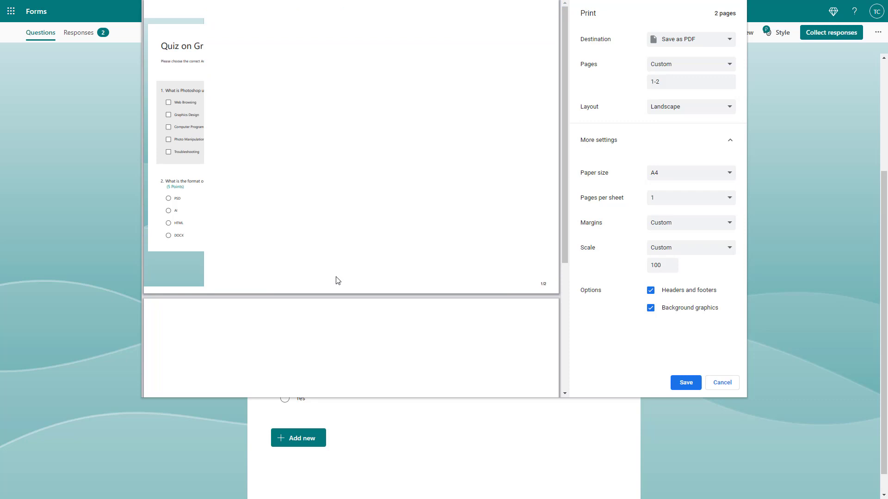
pyautogui.doubleClick(203, 154)
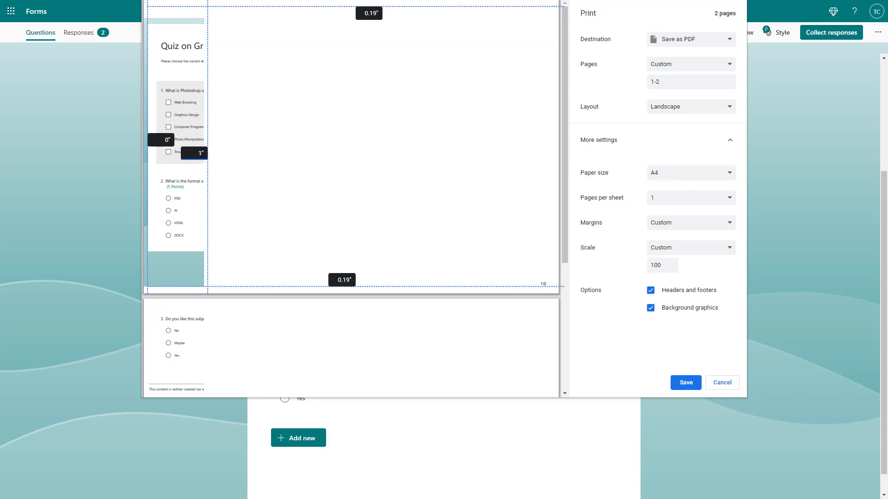
pyautogui.doubleClick(366, 13)
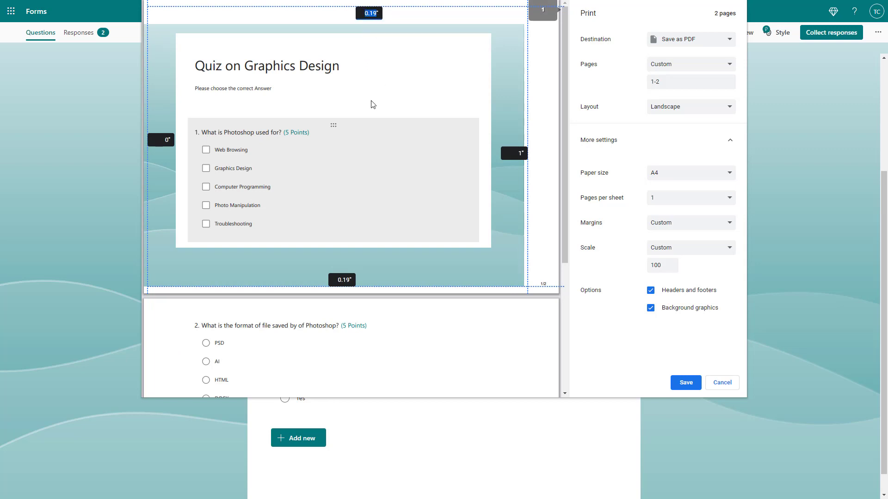
pyautogui.write('1')
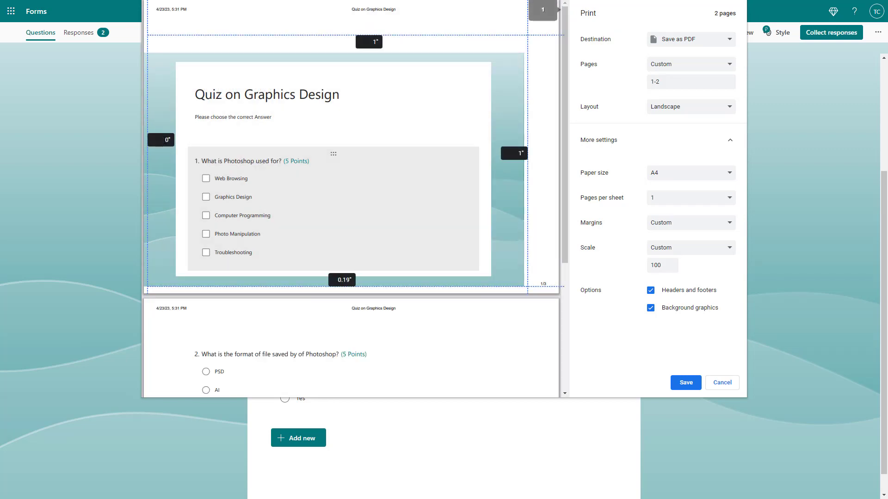
pyautogui.doubleClick(164, 140)
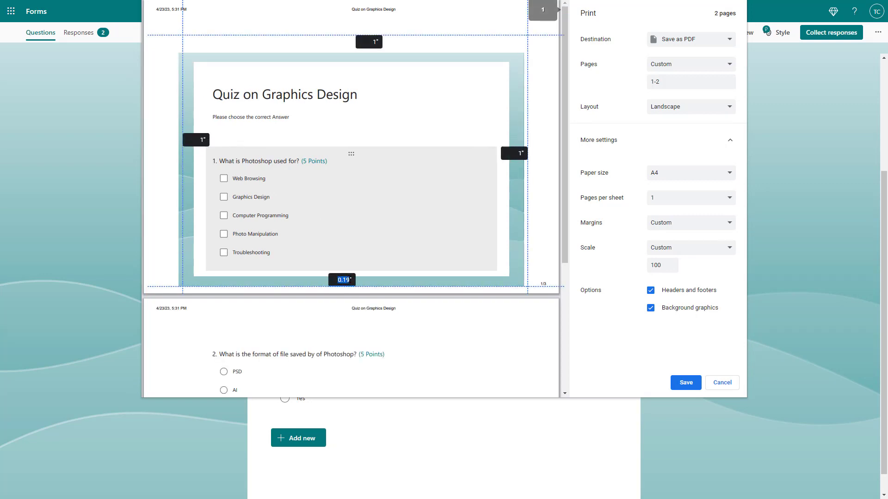
pyautogui.write('1')
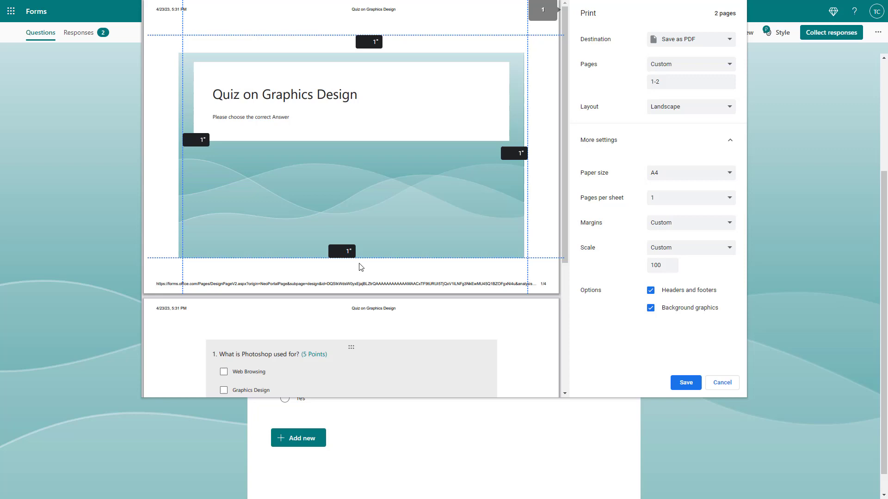
pyautogui.click(371, 43)
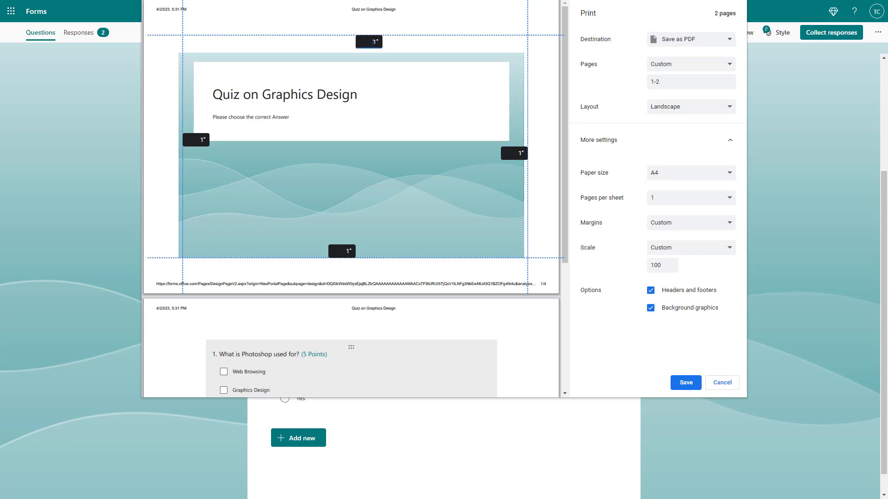
# Revert margins to Minimum and set a custom print scale of 96.
pyautogui.click(706, 223)
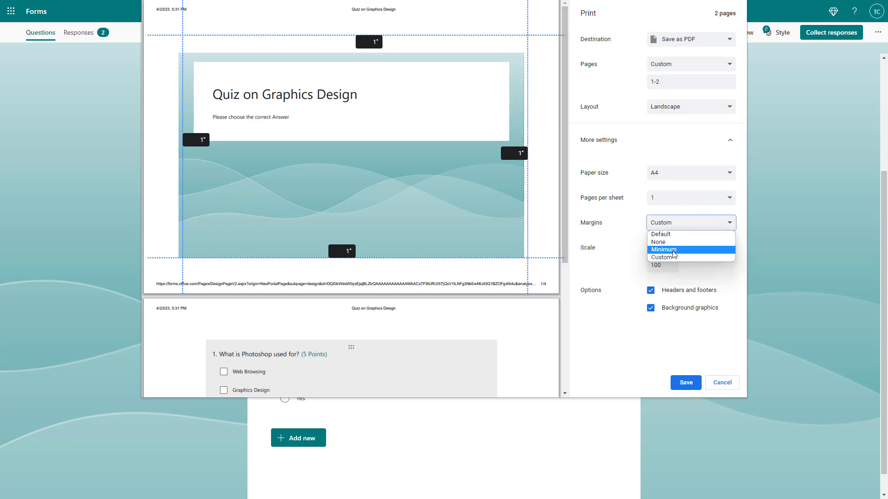
pyautogui.click(673, 251)
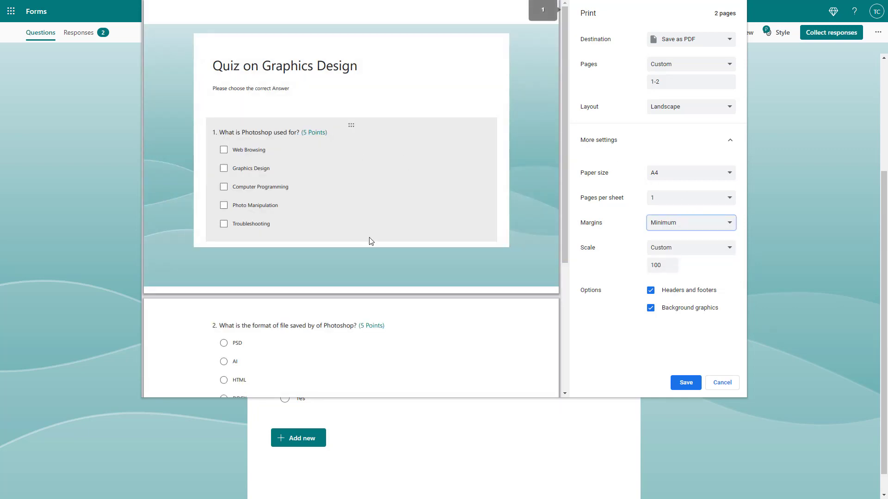
pyautogui.scroll(-4, 370, 241)
pyautogui.scroll(4, 388, 293)
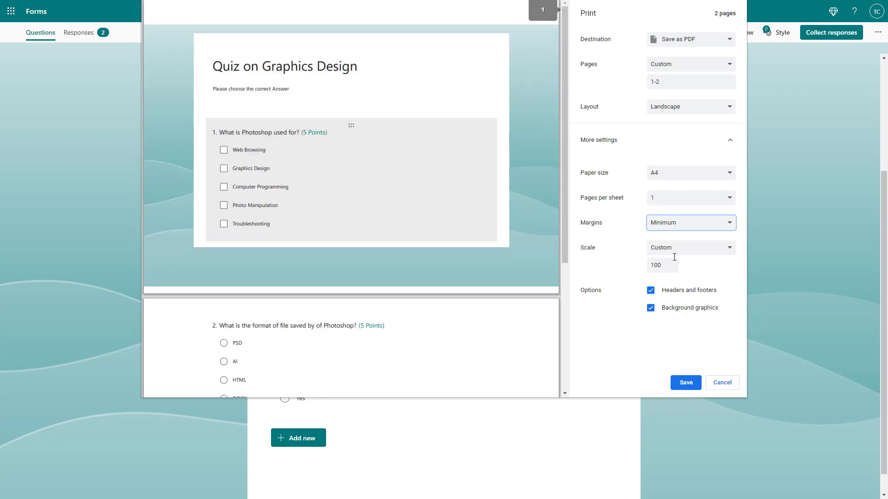
pyautogui.click(714, 250)
pyautogui.click(688, 266)
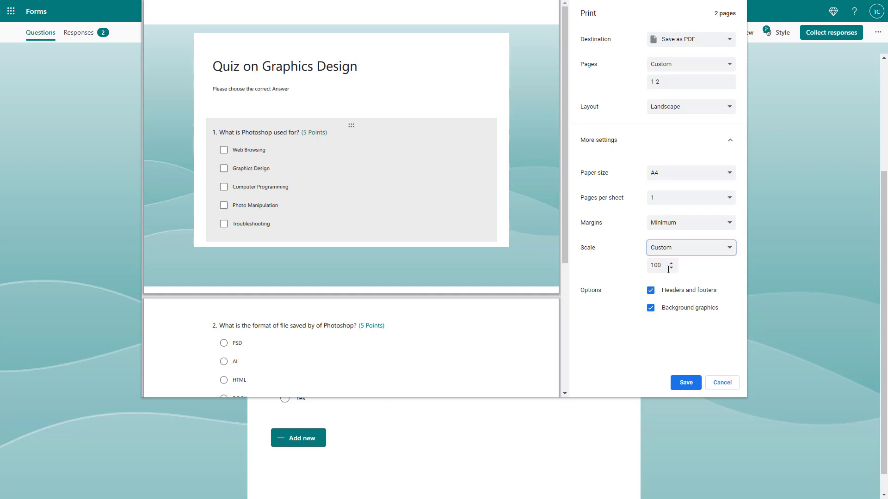
pyautogui.click(670, 267)
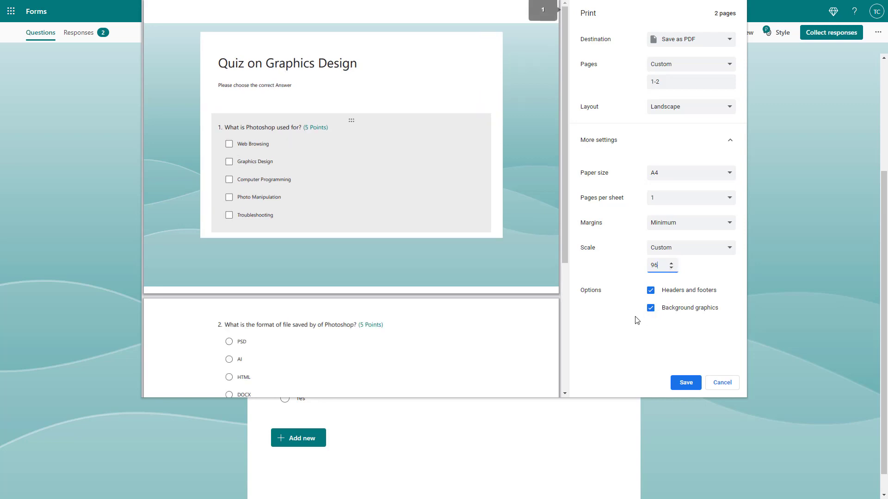
pyautogui.scroll(-4, 478, 251)
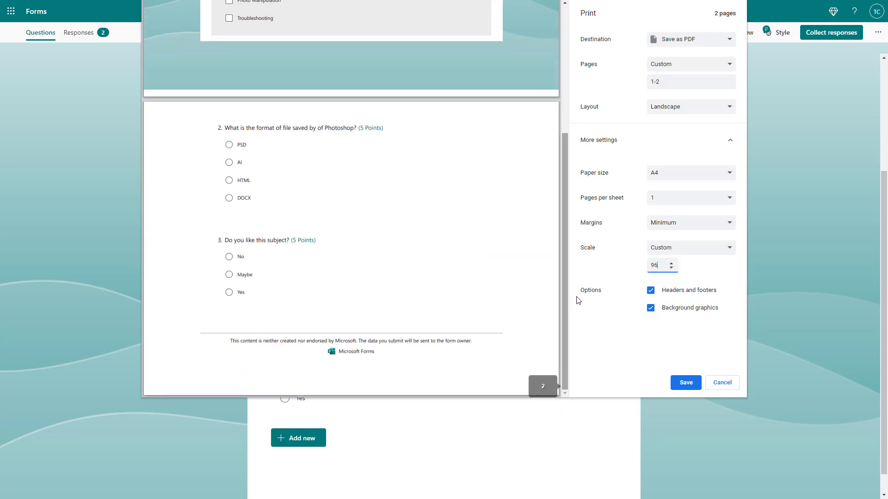
# Toggle headers and footers off and back on, then choose Default margins.
pyautogui.click(652, 292)
pyautogui.click(652, 292)
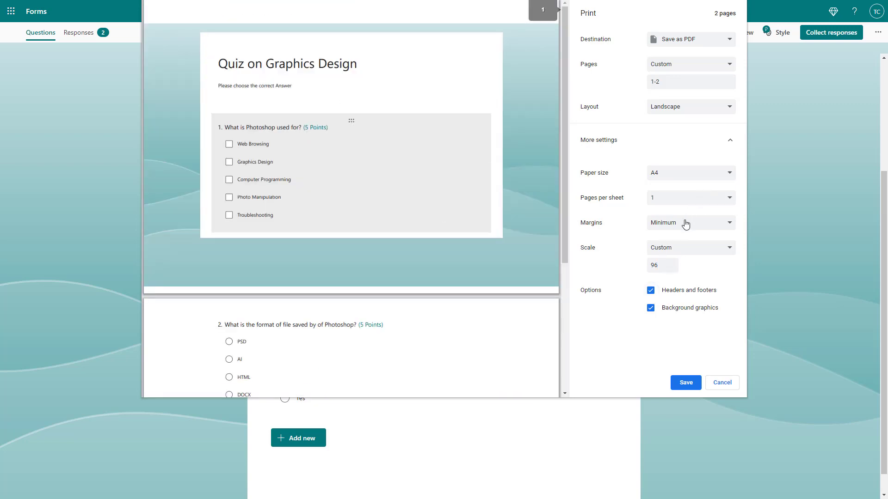
pyautogui.click(674, 227)
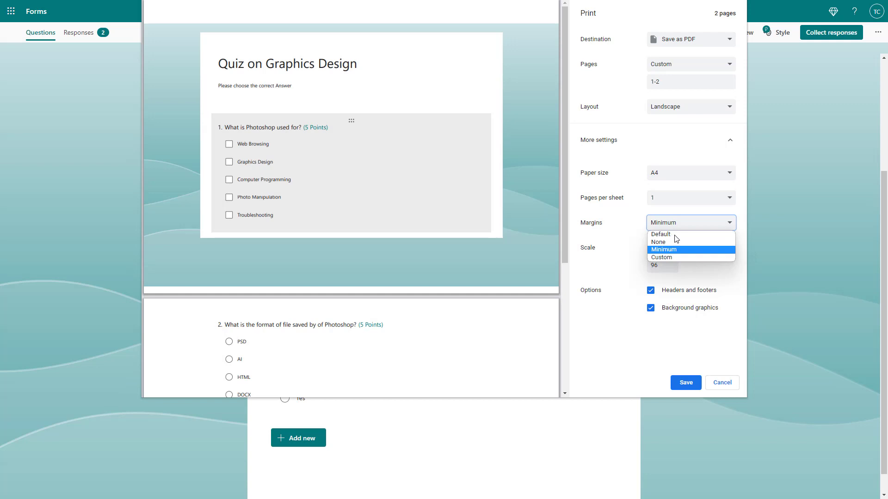
pyautogui.click(678, 233)
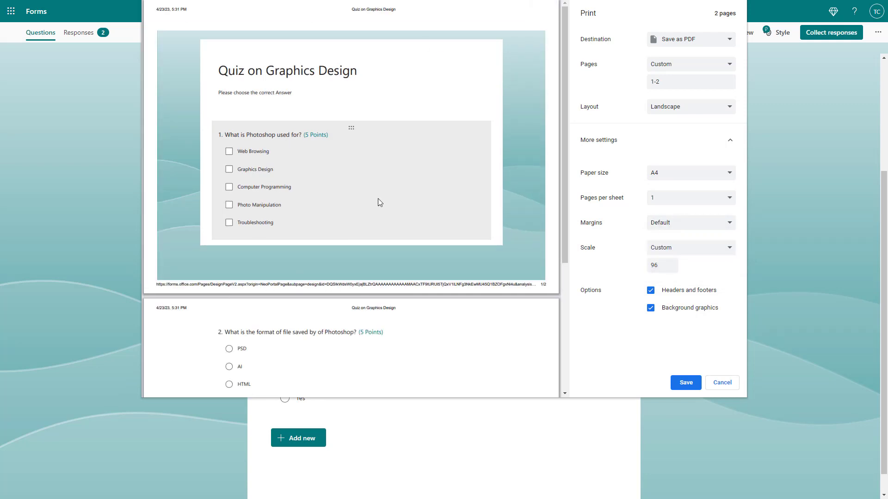
pyautogui.scroll(-4, 296, 315)
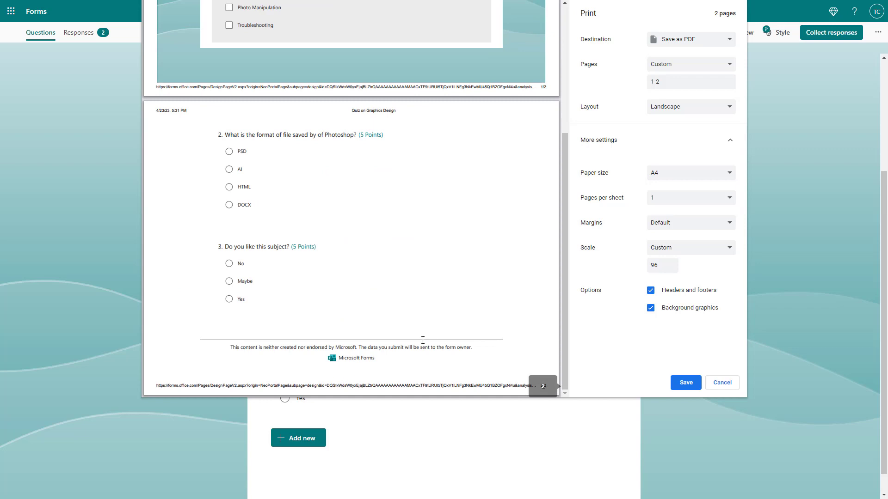
# Turn off headers and footers, and keep background graphics on after comparing without them.
pyautogui.click(651, 291)
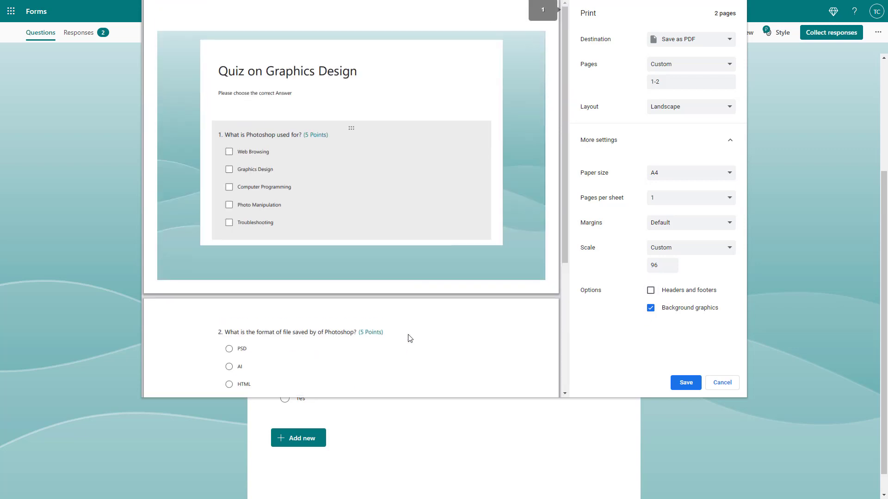
pyautogui.scroll(-4, 408, 337)
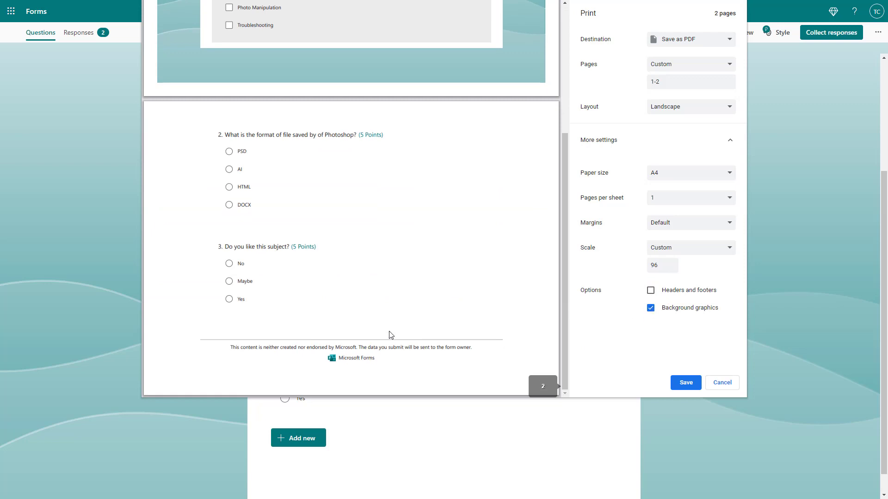
pyautogui.scroll(4, 391, 335)
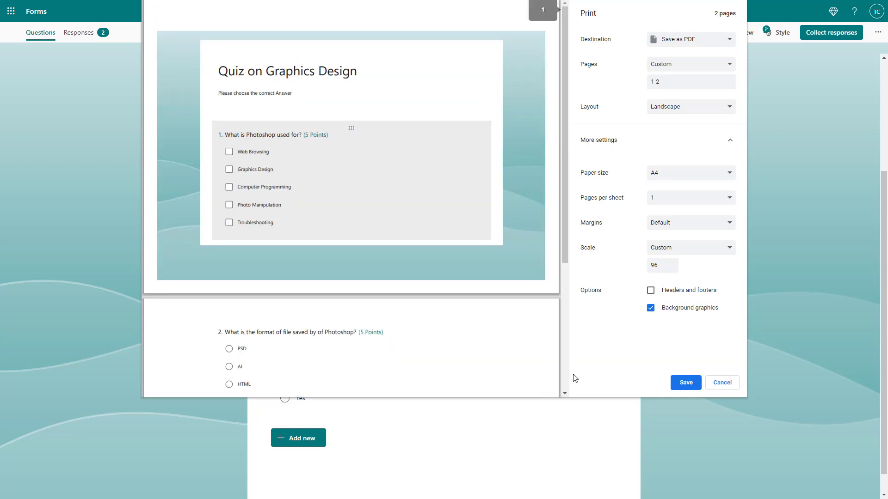
pyautogui.click(651, 309)
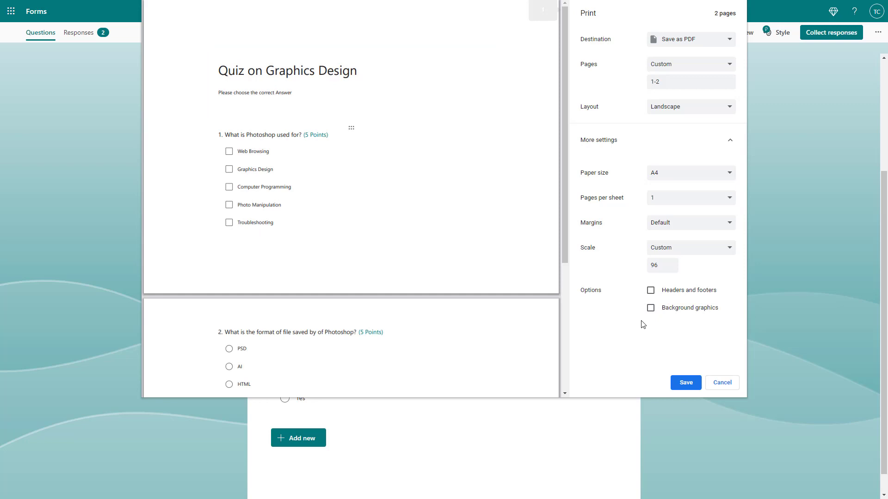
pyautogui.scroll(-5, 317, 134)
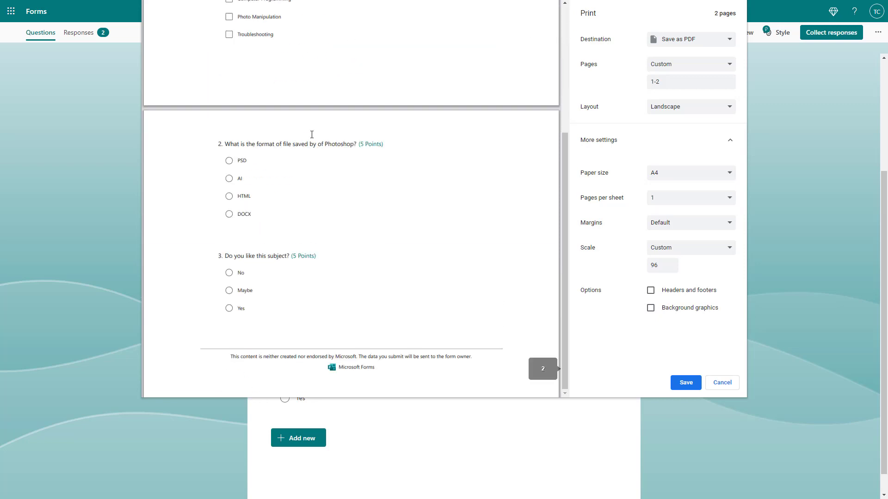
pyautogui.scroll(5, 320, 143)
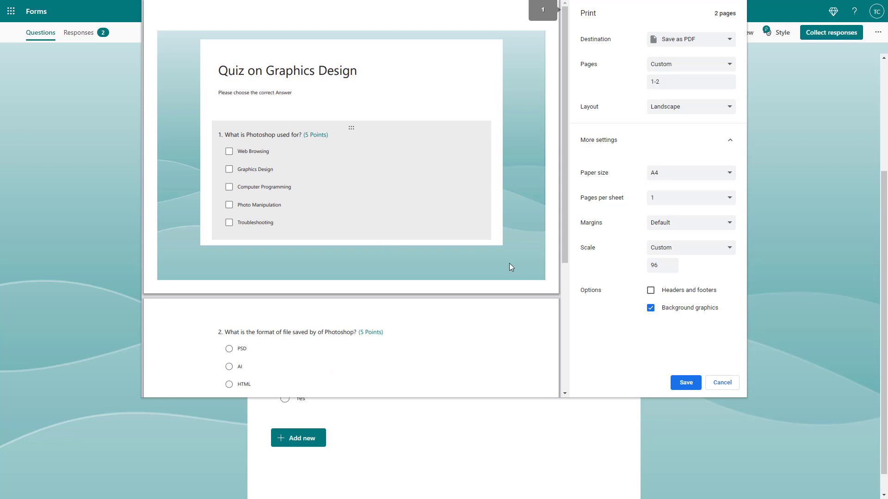
pyautogui.scroll(-4, 509, 261)
pyautogui.scroll(4, 515, 263)
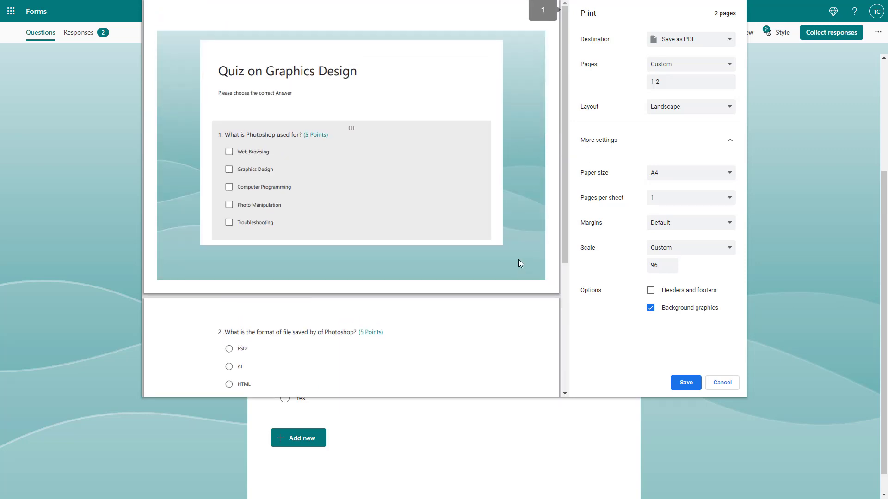
pyautogui.scroll(-4, 519, 261)
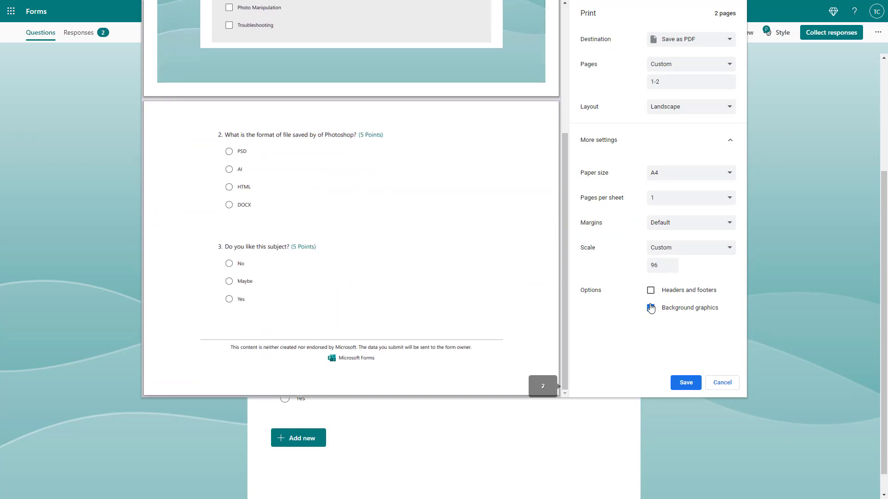
pyautogui.click(651, 308)
pyautogui.scroll(4, 517, 262)
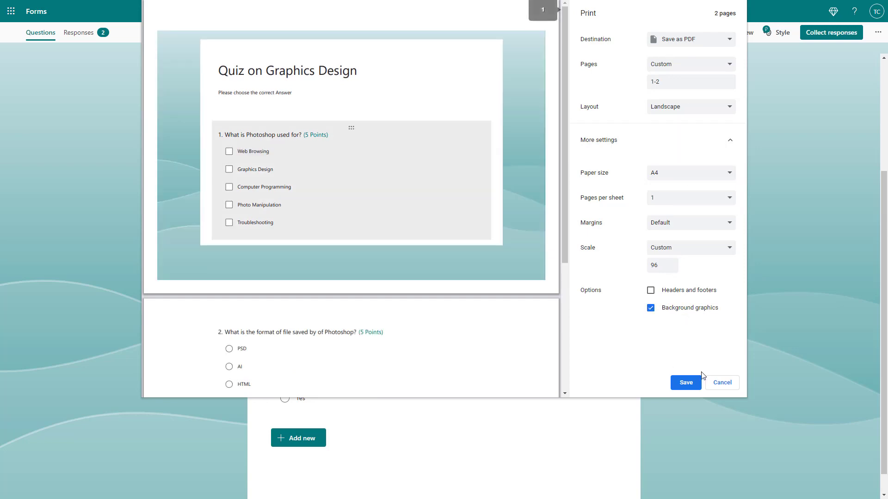
# Save Quiz on Graphics Design.pdf to the Desktop and exit full-screen.
pyautogui.click(681, 389)
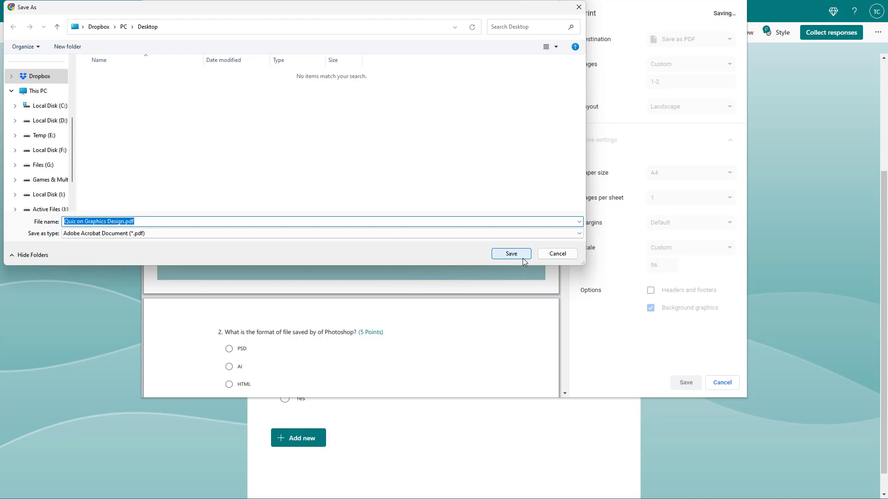
pyautogui.click(511, 254)
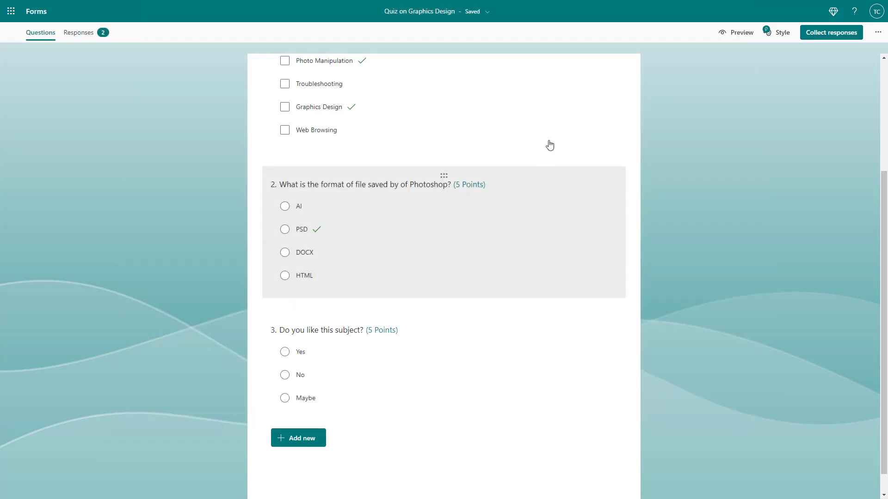
pyautogui.click(444, 31)
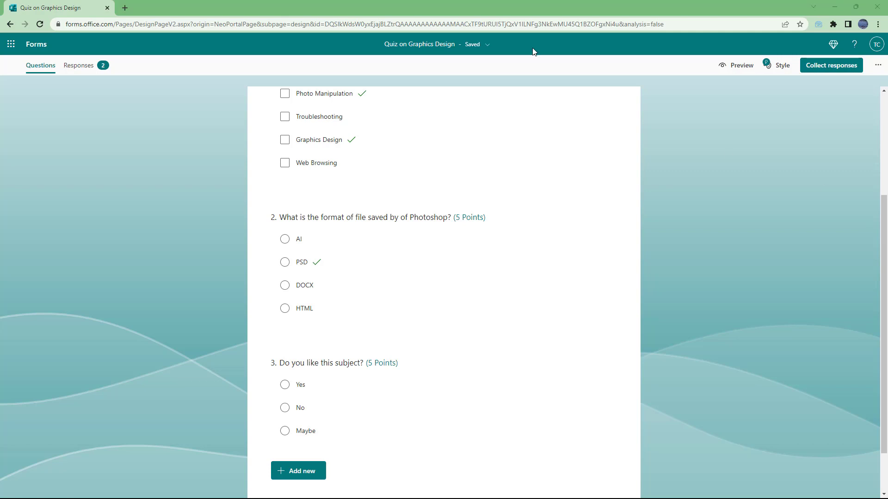
# Open Quiz on Graphics Design.pdf from the Desktop in Edge, maximized, and review all three questions across both pages.
pyautogui.moveTo(395, 5); pyautogui.dragTo(524, 127)
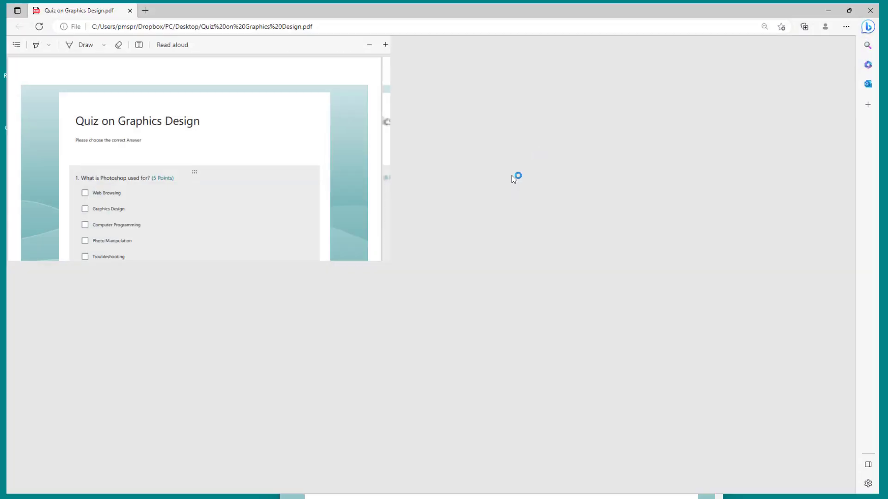
pyautogui.click(582, 109)
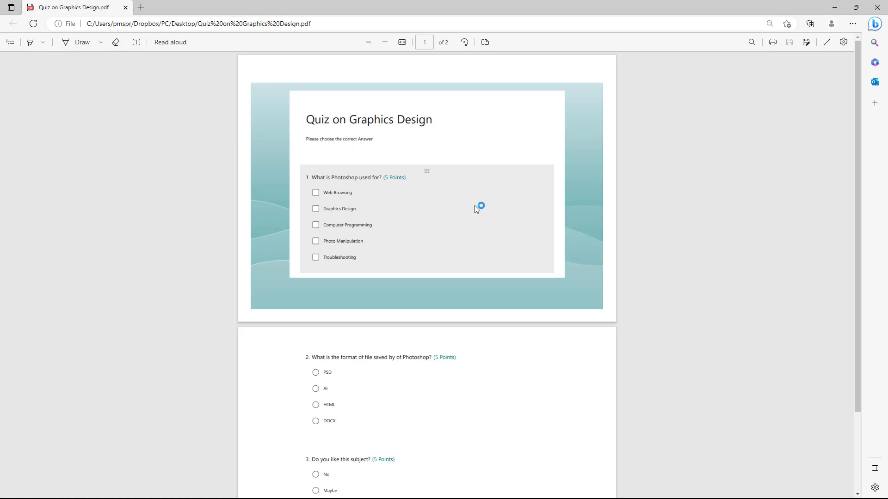
pyautogui.scroll(-3, 474, 205)
pyautogui.scroll(3, 467, 216)
pyautogui.scroll(-2, 466, 239)
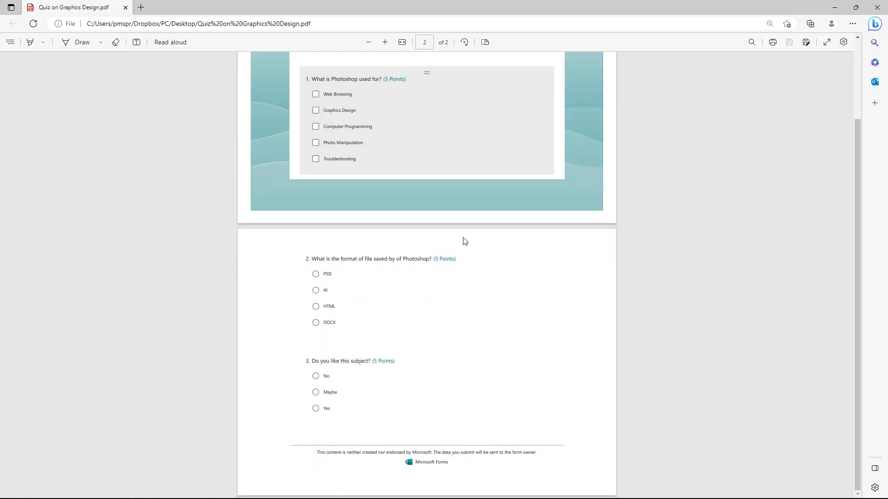
pyautogui.scroll(2, 461, 242)
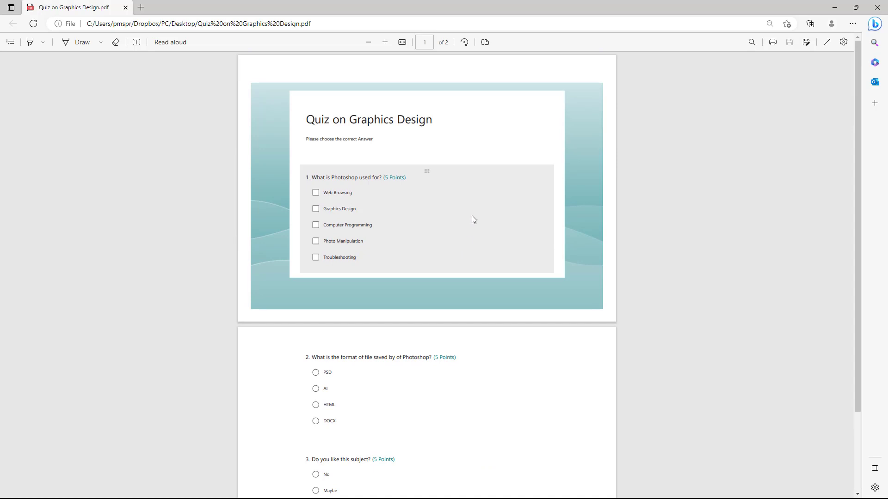
pyautogui.scroll(-2, 474, 219)
pyautogui.scroll(2, 467, 258)
pyautogui.scroll(-2, 496, 406)
pyautogui.scroll(2, 513, 338)
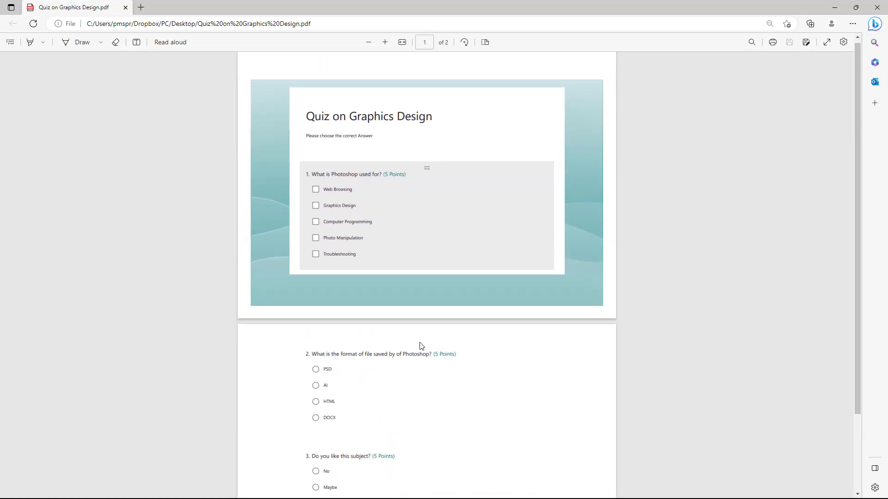
pyautogui.scroll(-2, 421, 345)
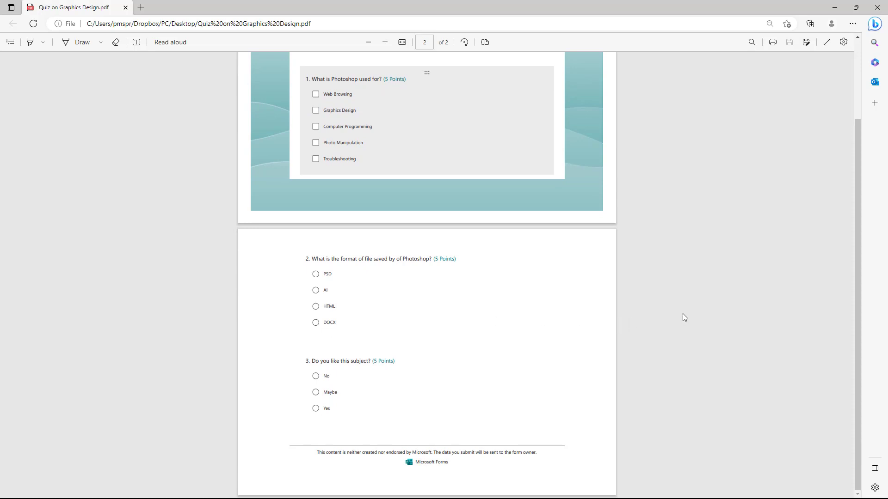